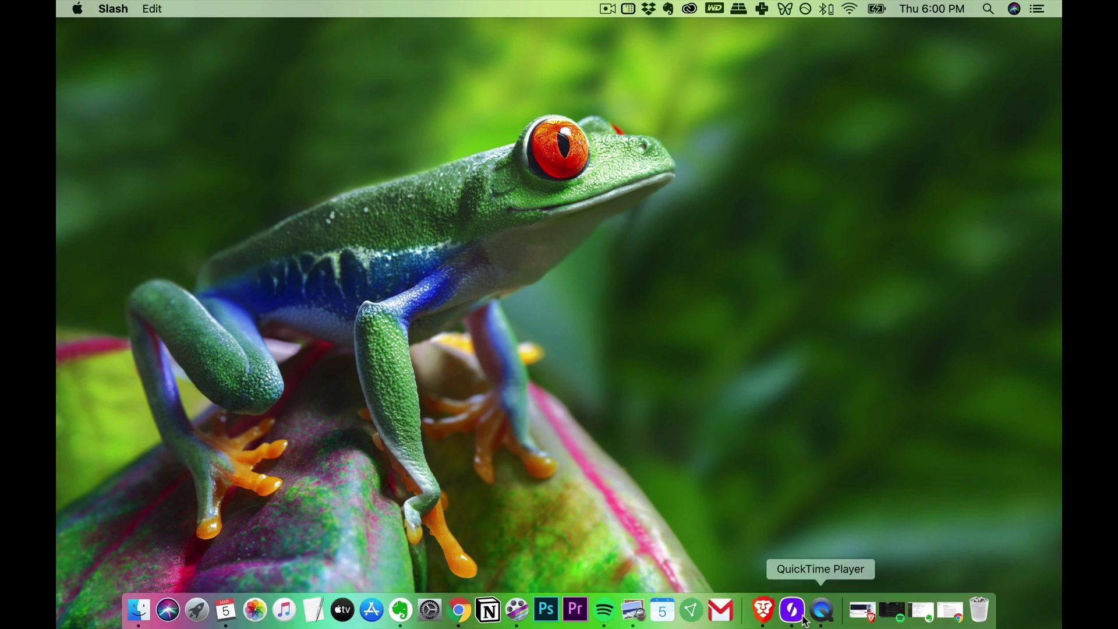
Switch to Slash and view the task list choices available beside the All list
click(791, 617)
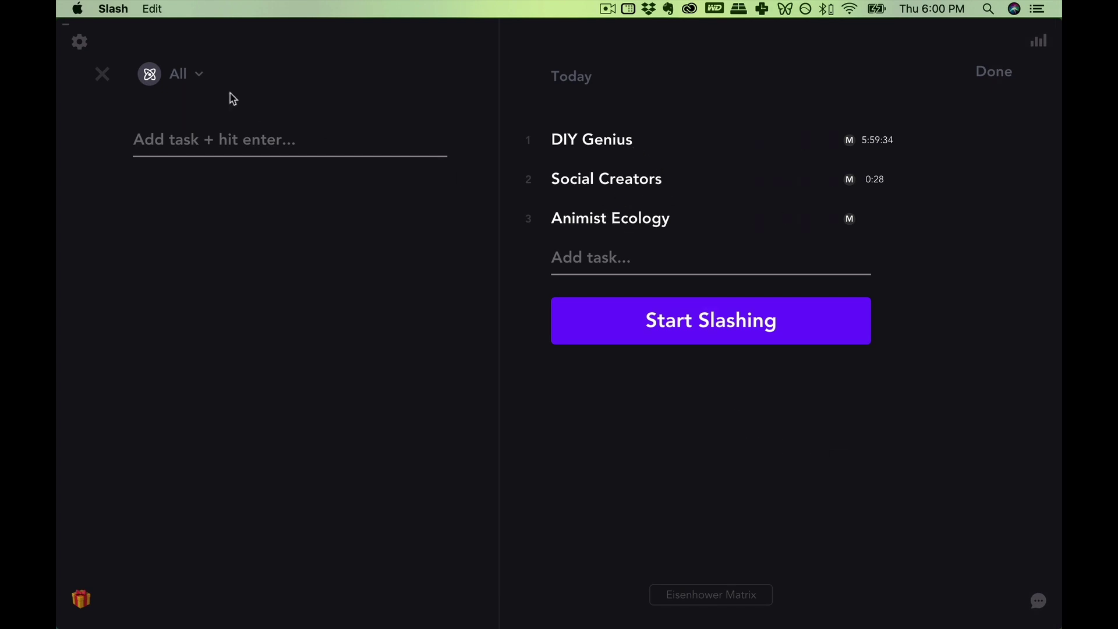
click(197, 77)
mouse_move(613, 145)
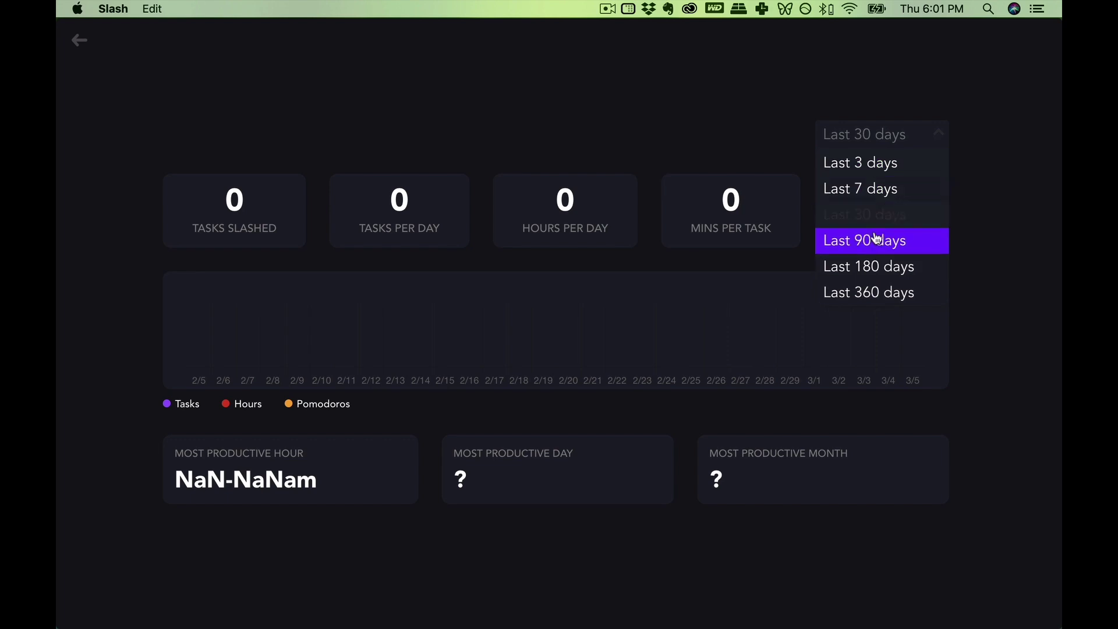
Show the productivity statistics for the last 90 days, look through them and return to the task lists
click(872, 240)
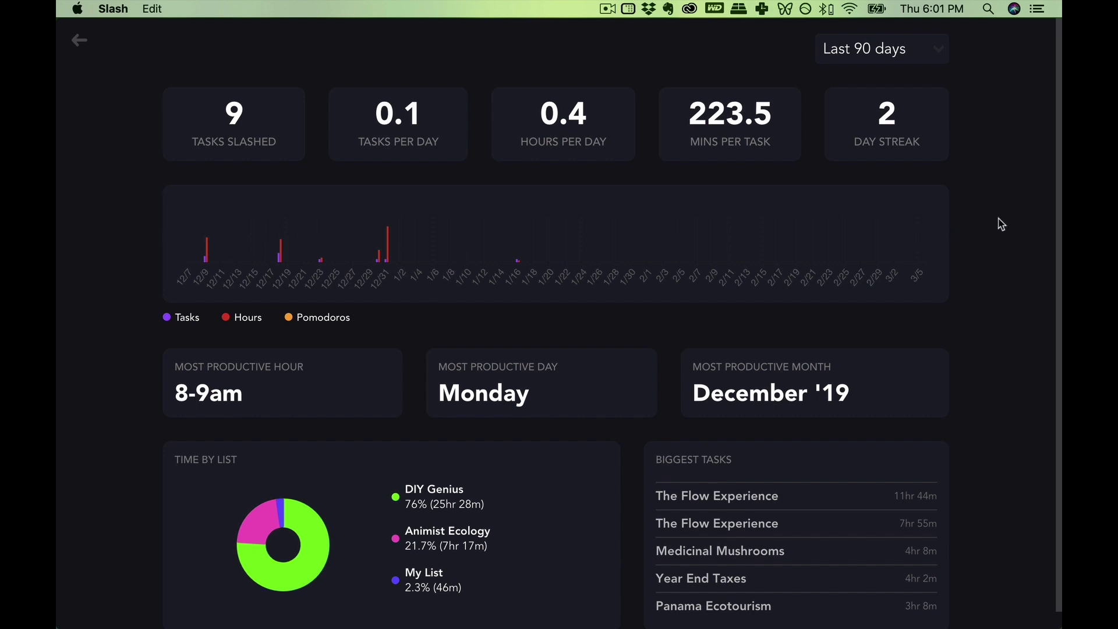
scroll(1002, 224, down, 2)
click(79, 44)
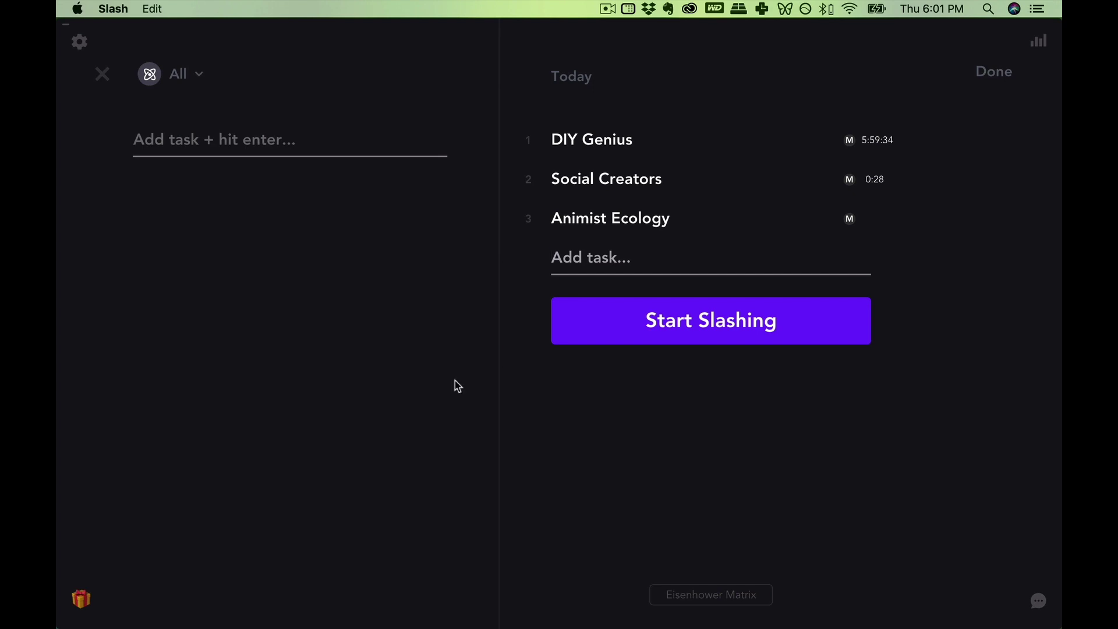
View the Eisenhower Matrix sorting screen and the invite-friends page, returning to the task lists after each
mouse_move(595, 135)
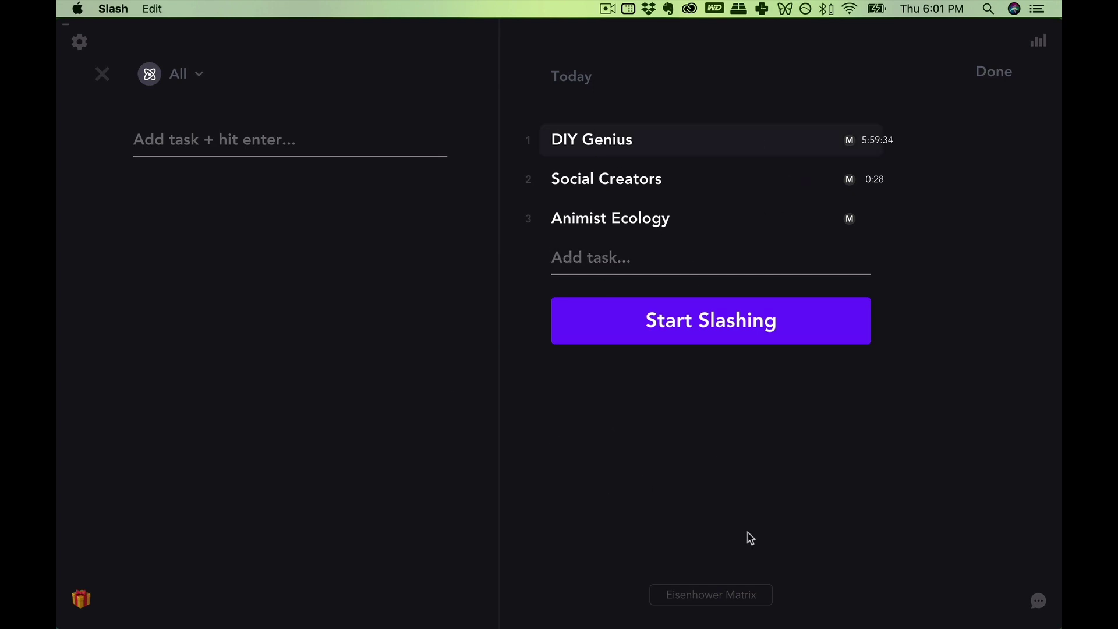
click(711, 594)
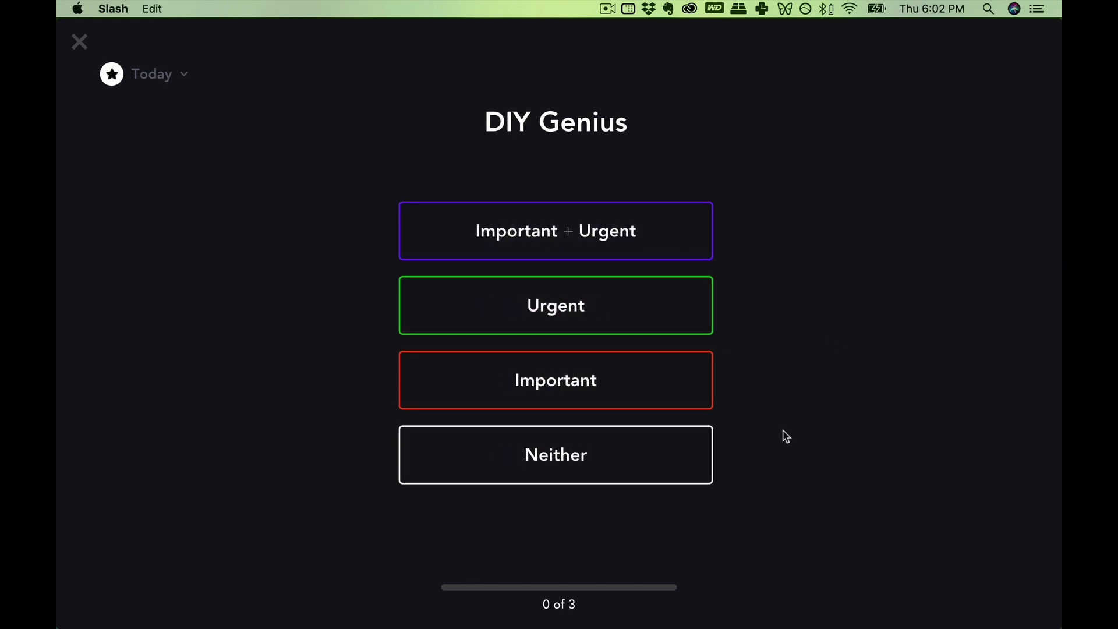
click(81, 46)
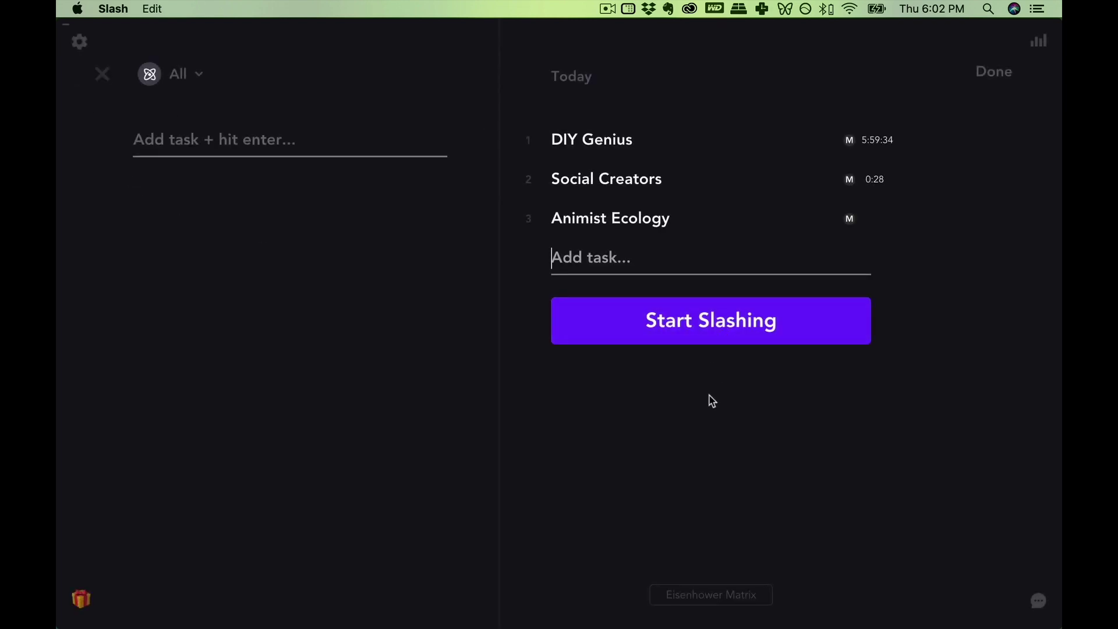
click(80, 600)
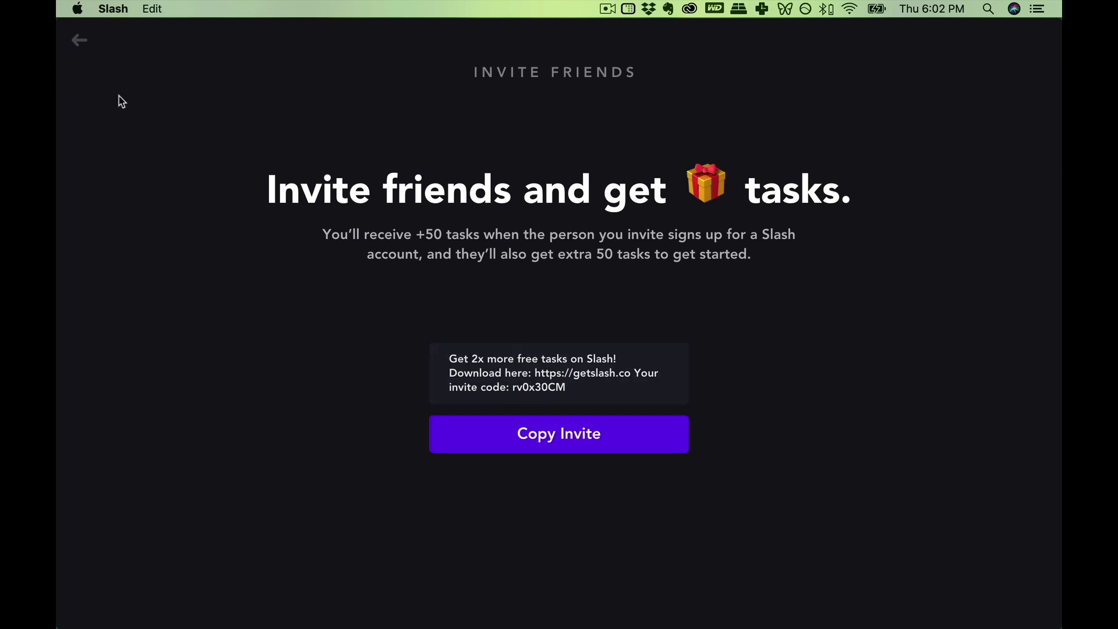
click(81, 46)
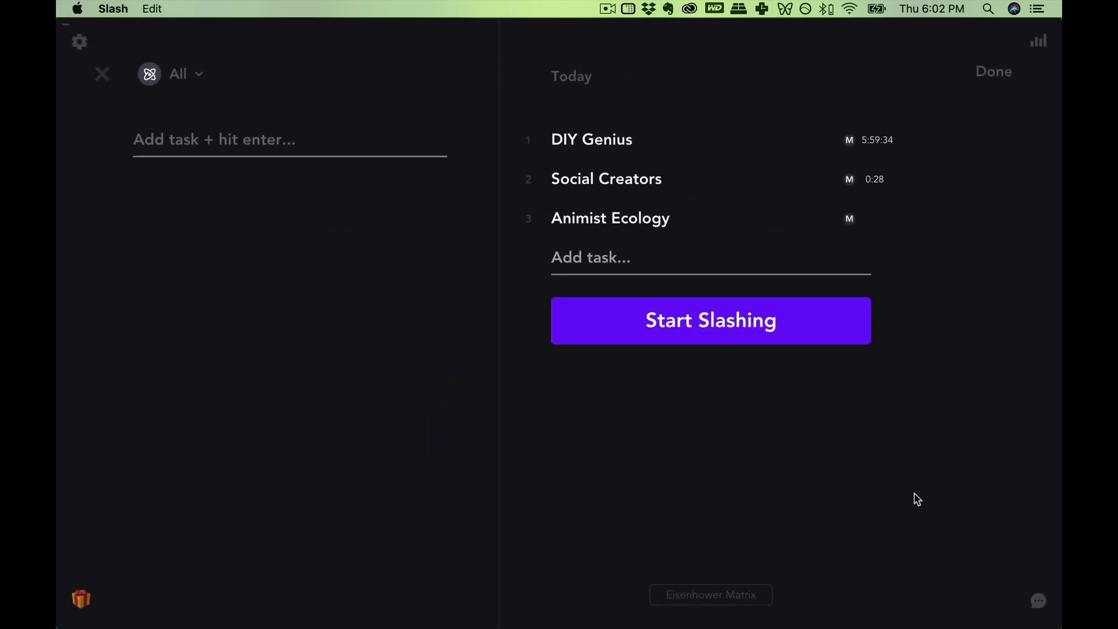
Browse the users' feature suggestions on the Slash feedback board, and close the board
click(1039, 601)
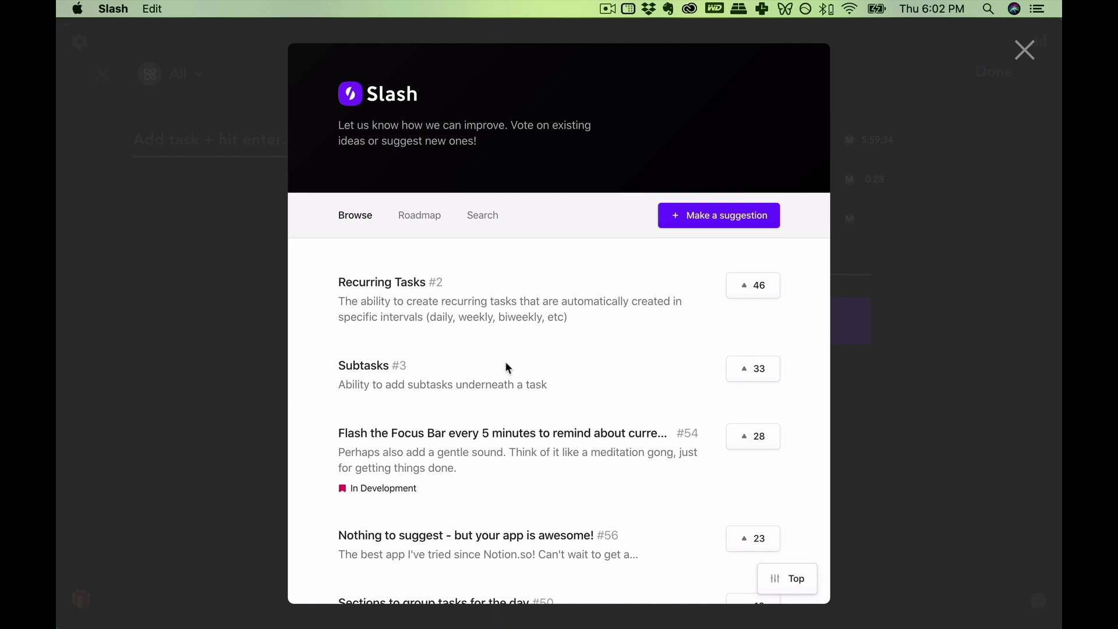
scroll(506, 397, down, 5)
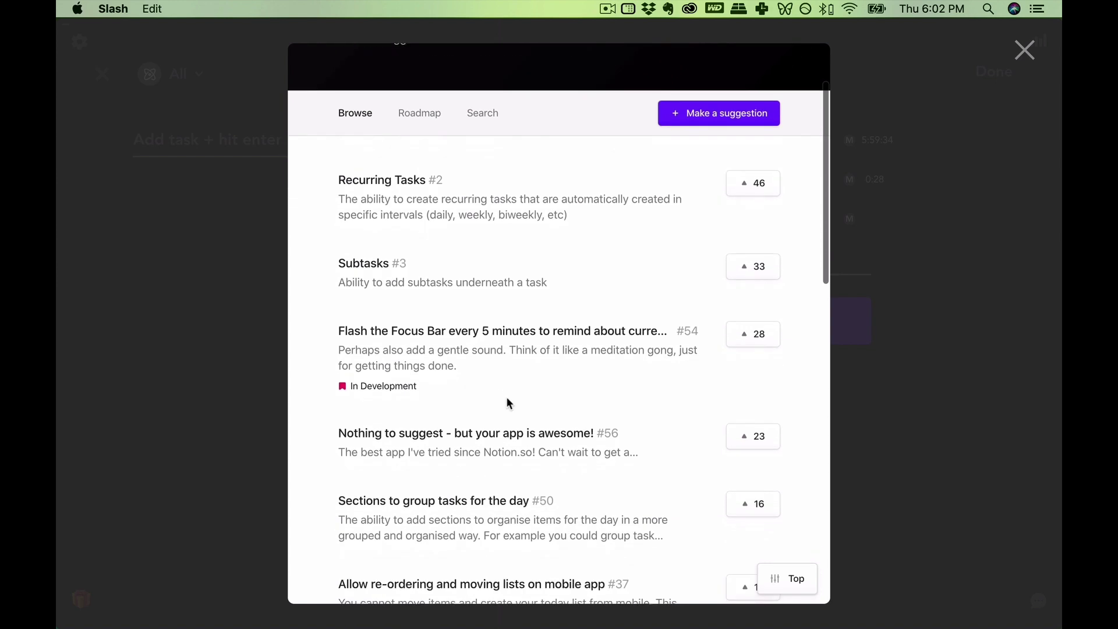
scroll(507, 401, down, 10)
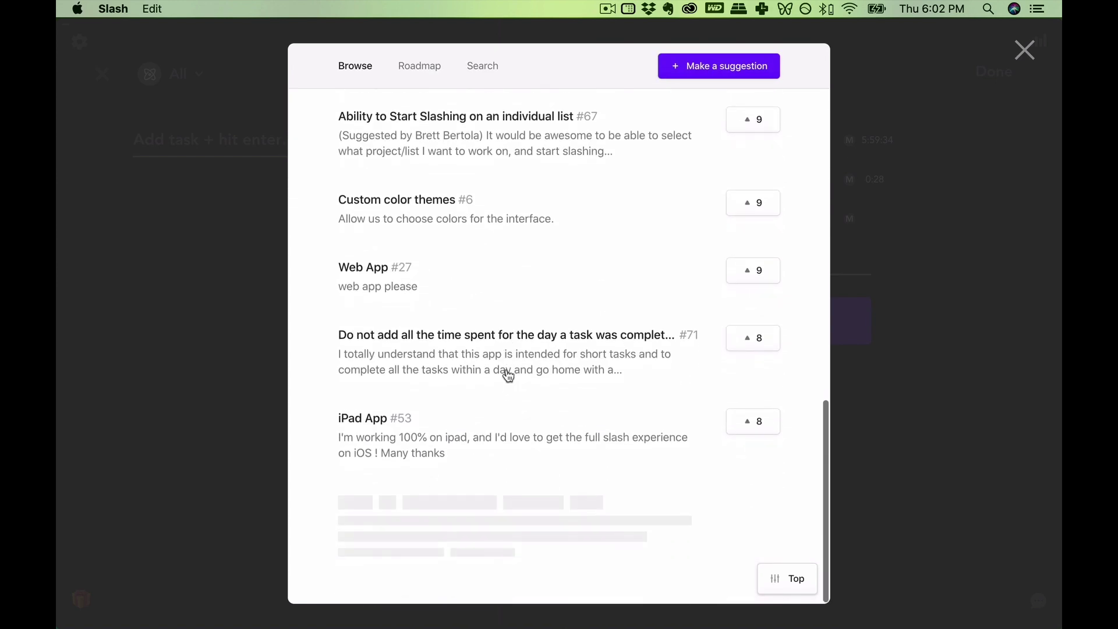
scroll(507, 374, up, 4)
scroll(507, 373, up, 10)
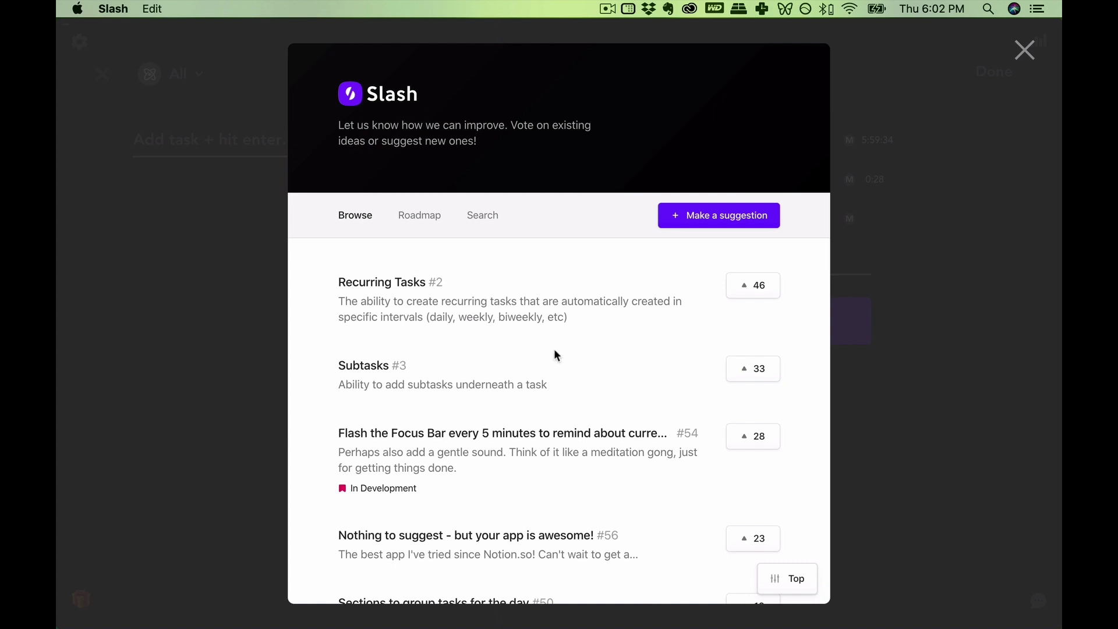
scroll(554, 350, down, 5)
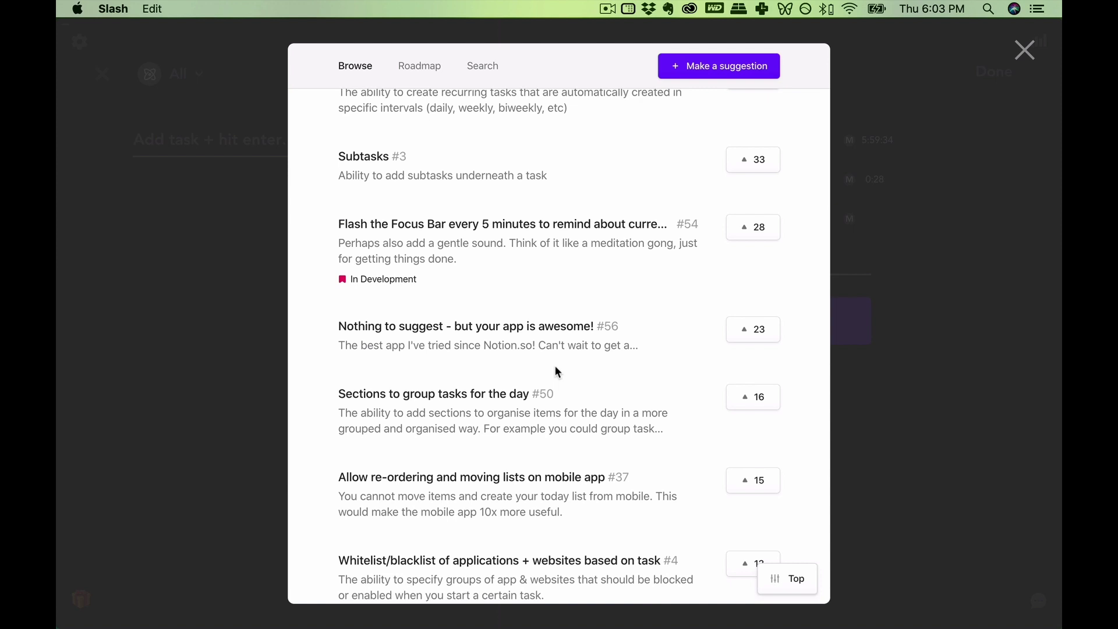
scroll(556, 368, down, 20)
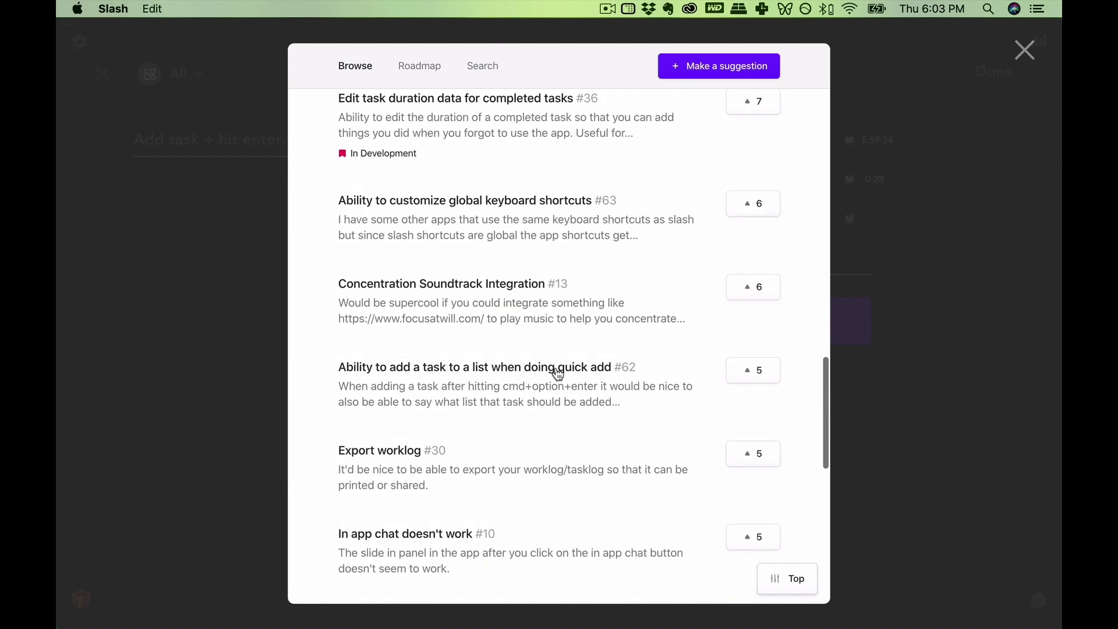
scroll(556, 372, up, 20)
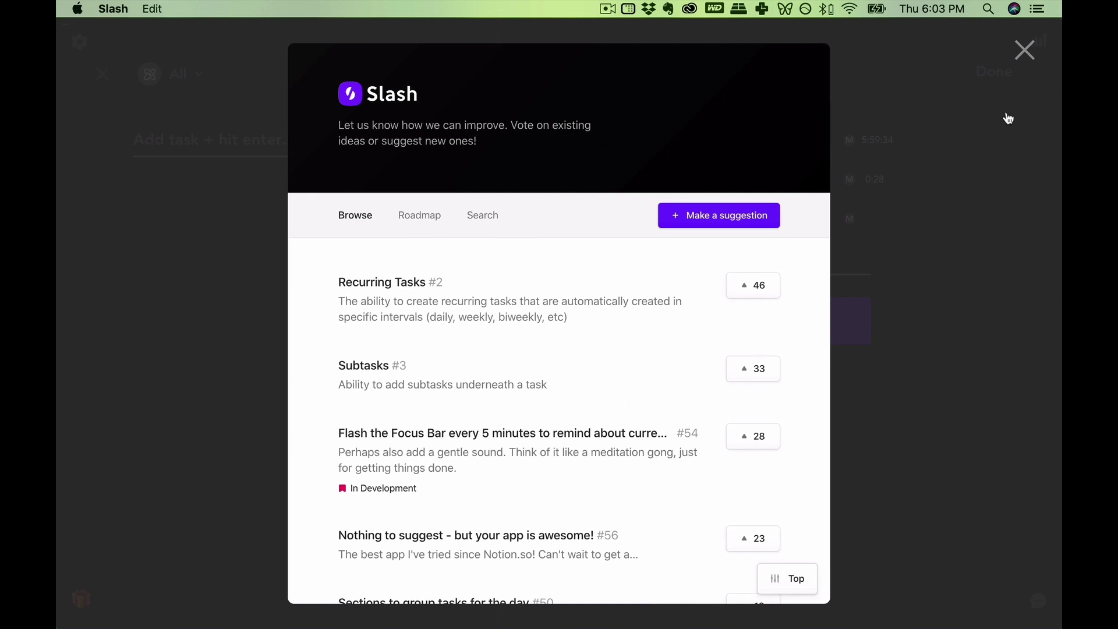
click(1024, 51)
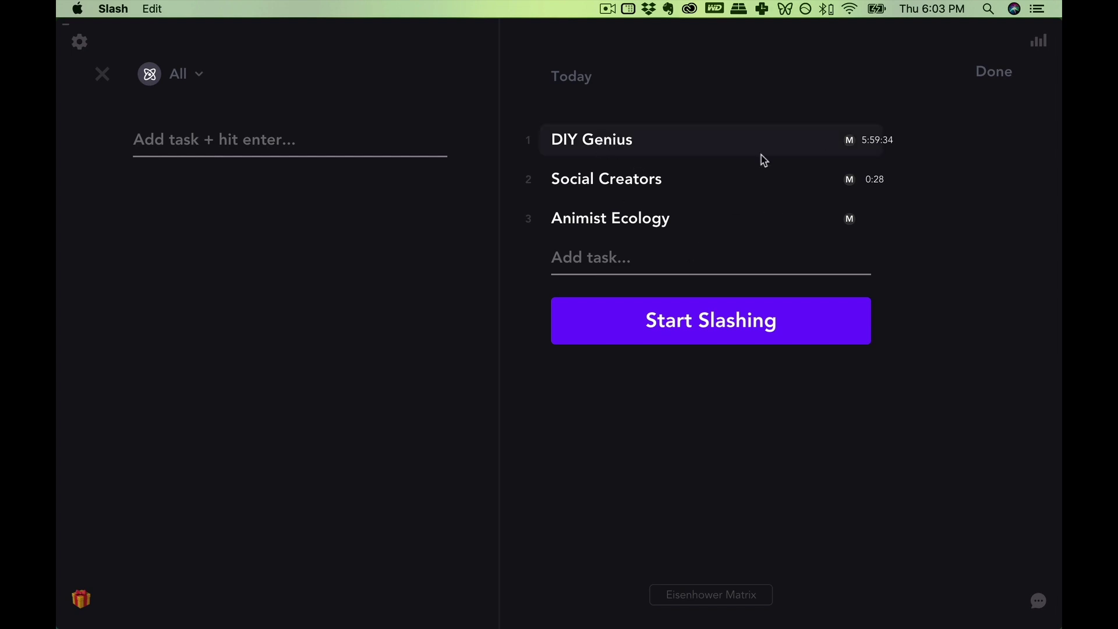
Run a short focus session on the DIY Genius task, minimising and restoring its focus bar before pausing it
mouse_move(794, 145)
click(726, 330)
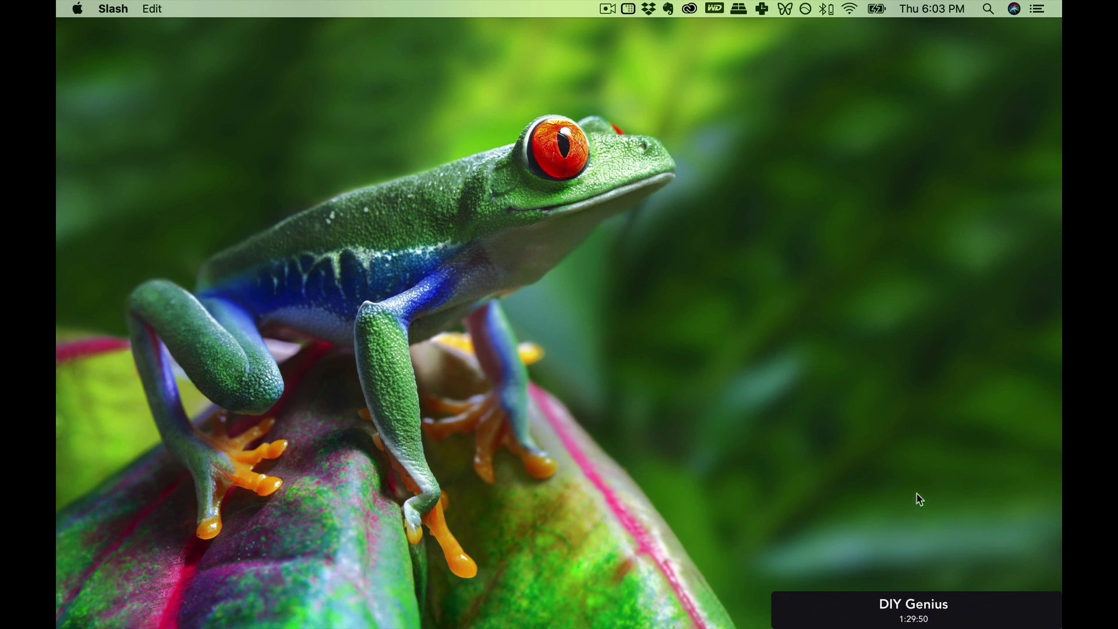
mouse_move(874, 592)
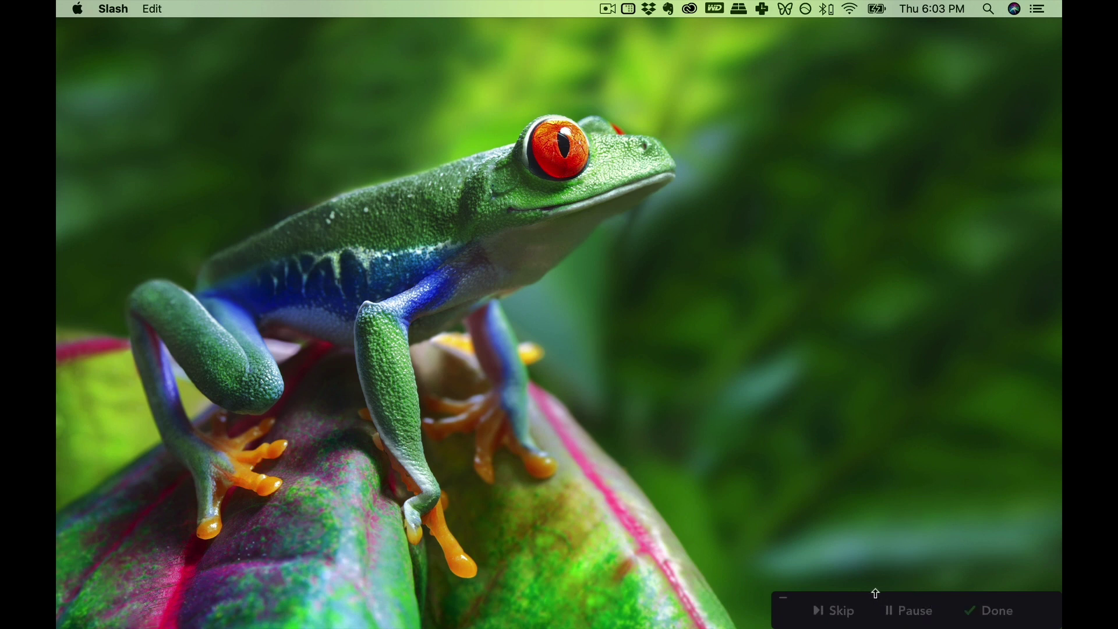
click(784, 598)
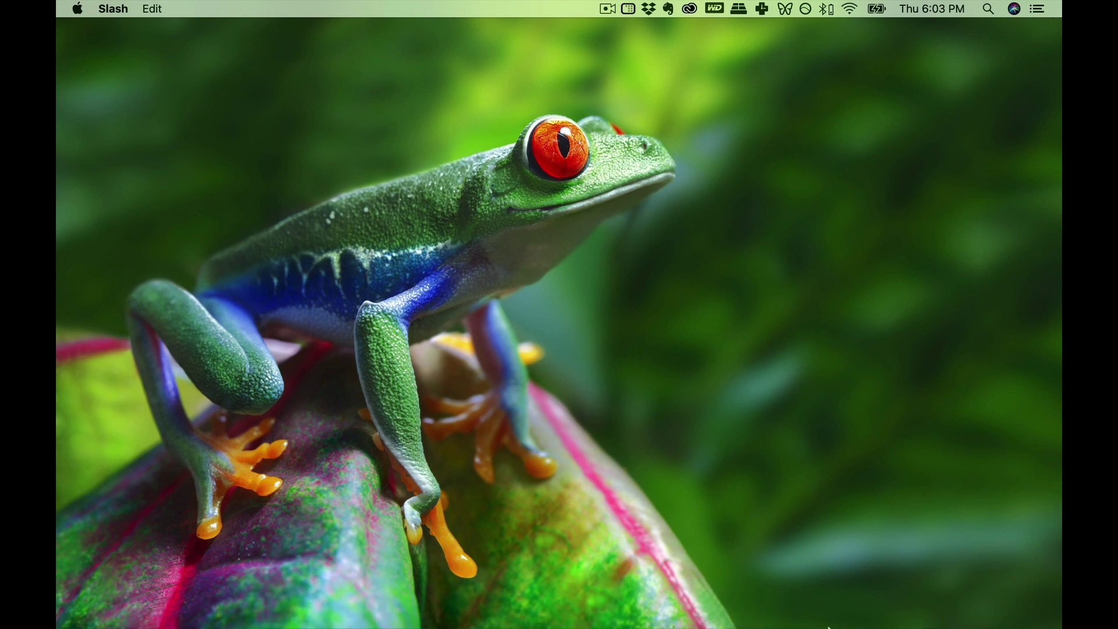
click(797, 618)
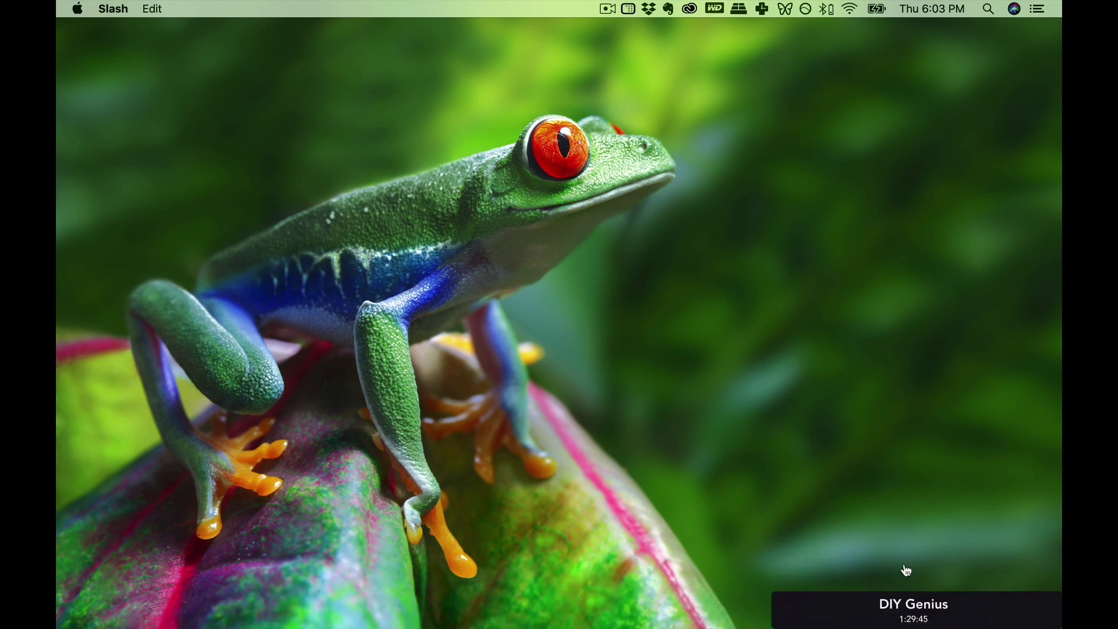
click(914, 616)
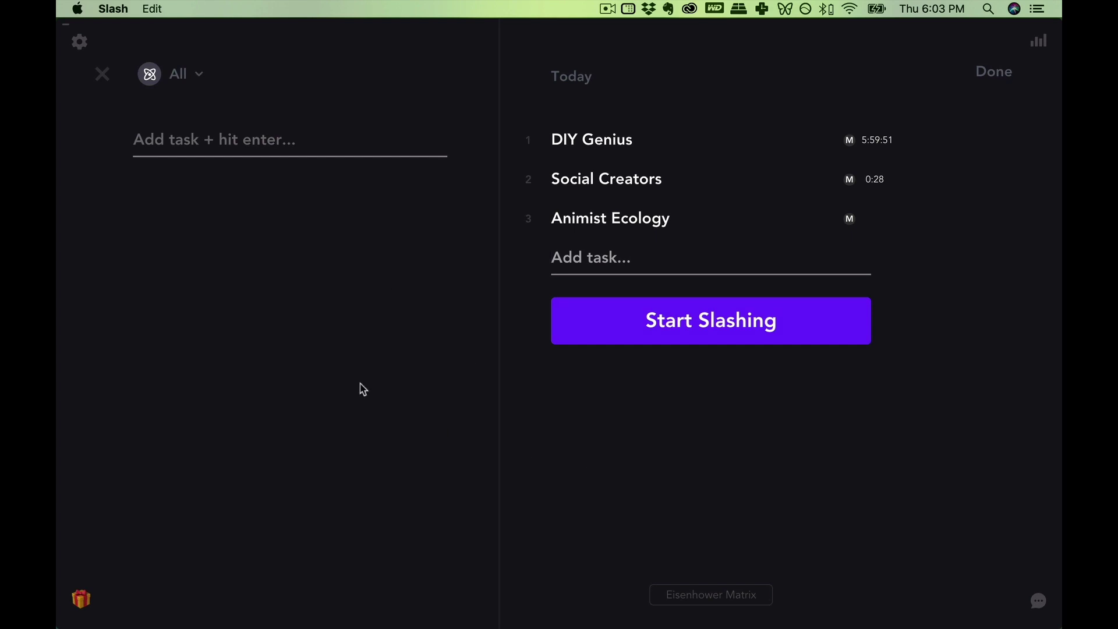
Open the Slash settings and review the General Options
click(82, 46)
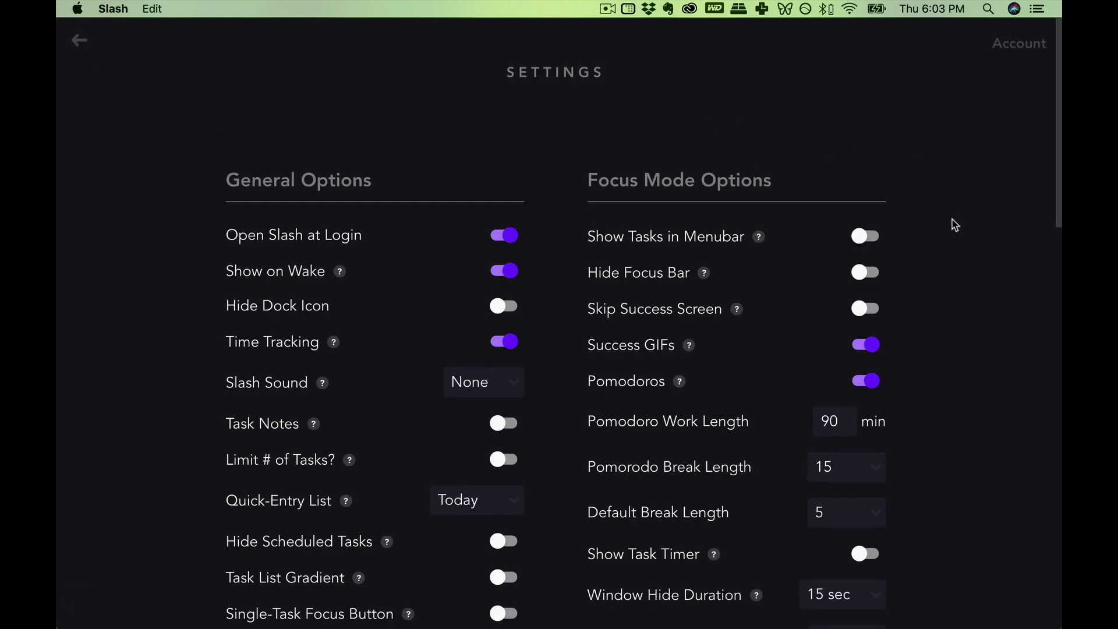
scroll(955, 225, down, 2)
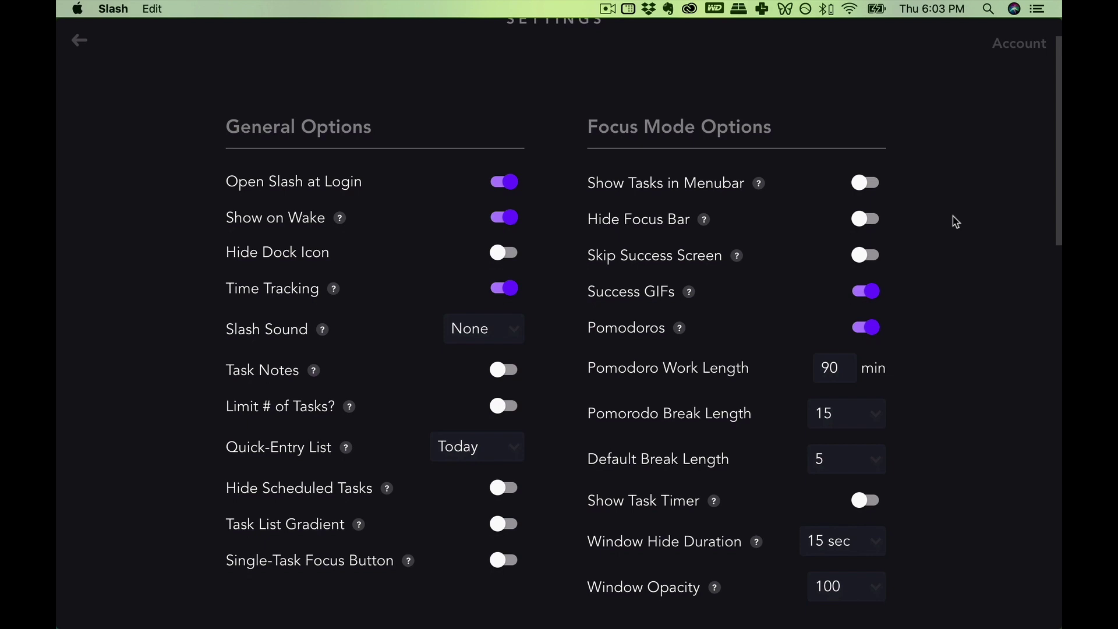
scroll(955, 233, down, 1)
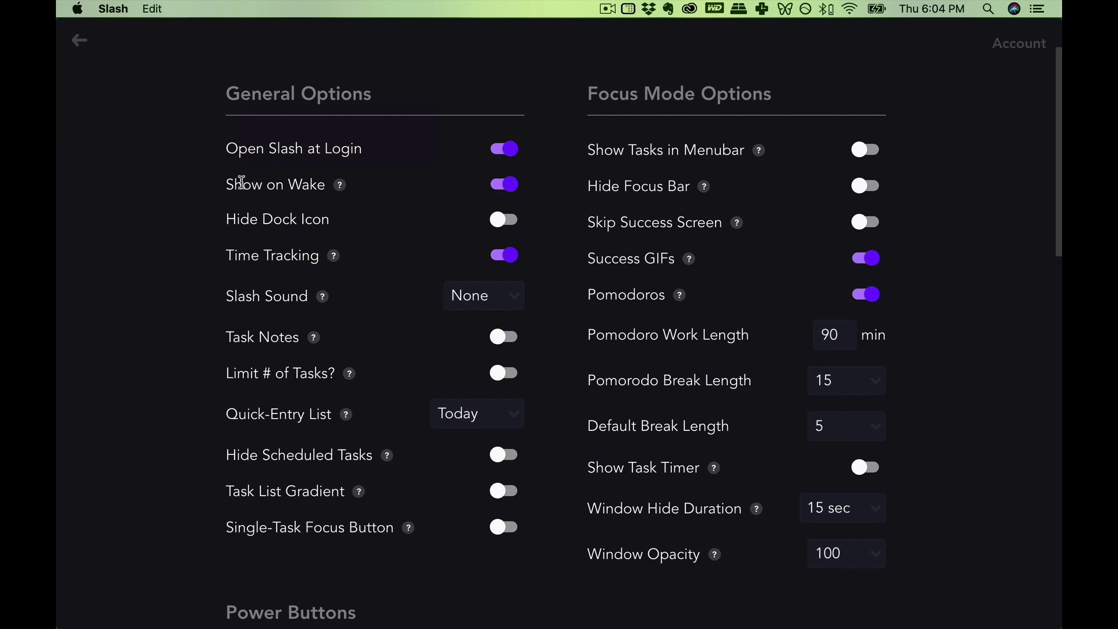
scroll(472, 185, down, 1)
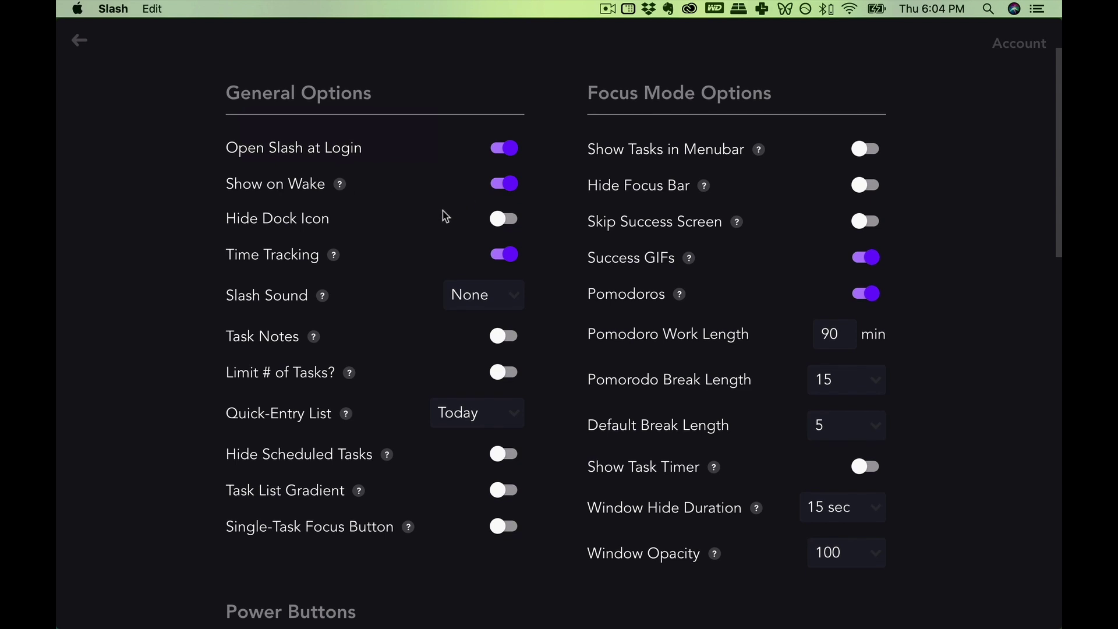
scroll(446, 216, up, 2)
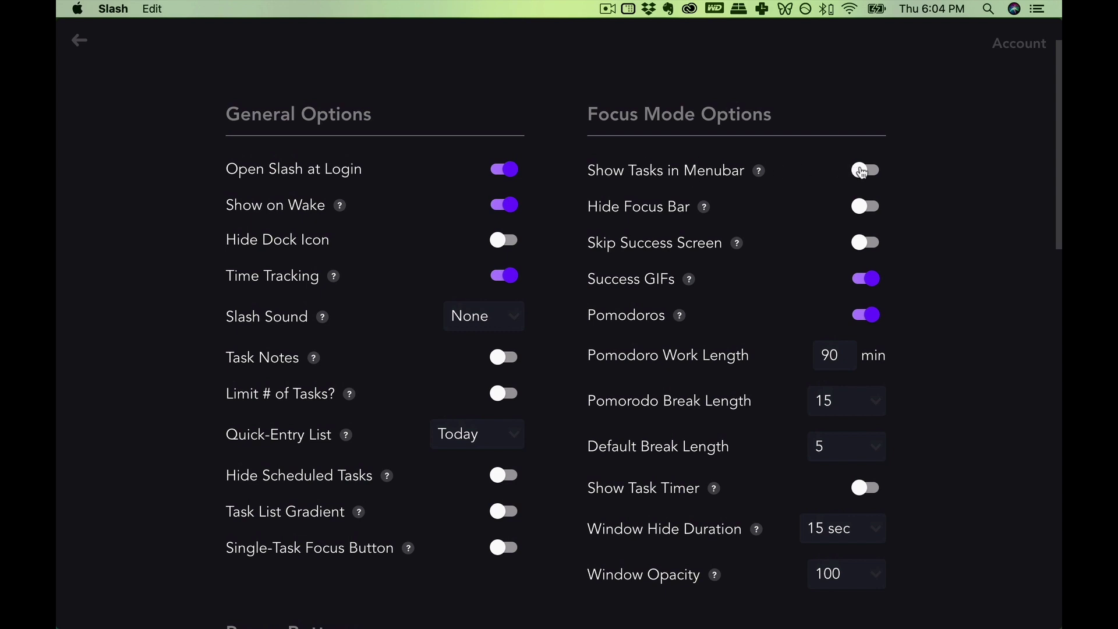
Try out Show Tasks in Menubar by viewing the Slash menu bar entry, and turn the option off again
click(864, 170)
click(567, 9)
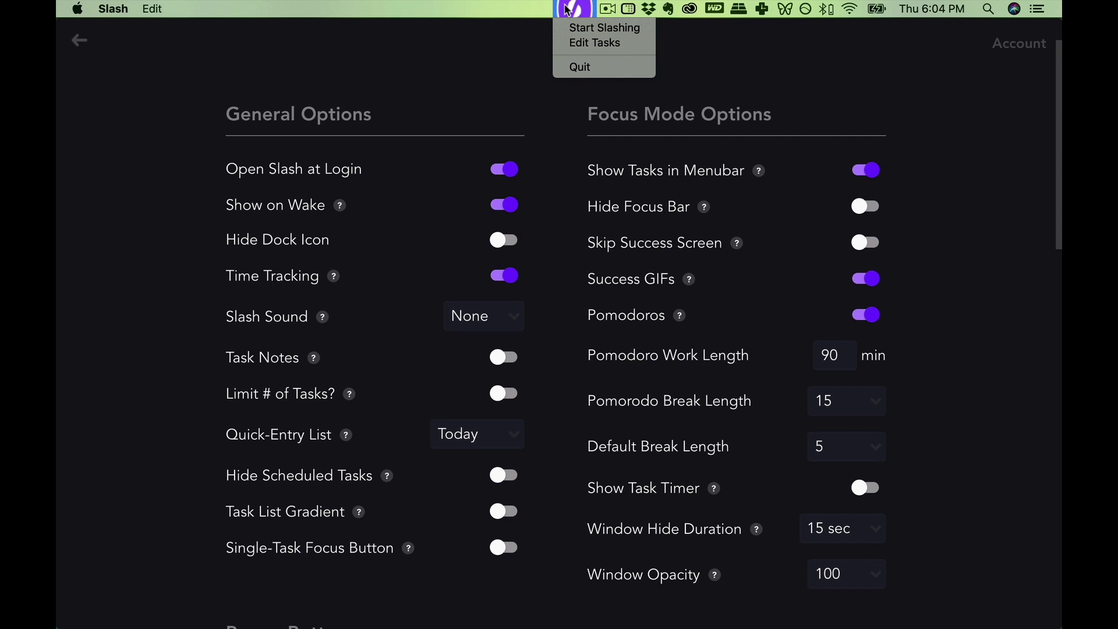
click(567, 8)
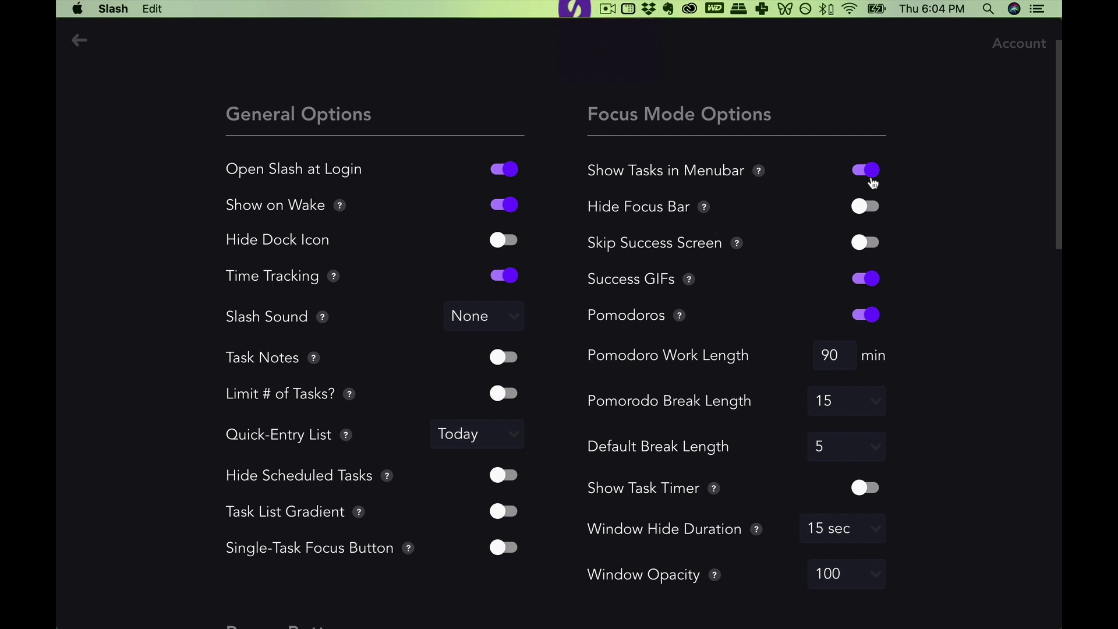
click(872, 179)
Review the Focus Mode Options in the settings, including the Pomodoro work length and the break lengths
scroll(907, 277, down, 1)
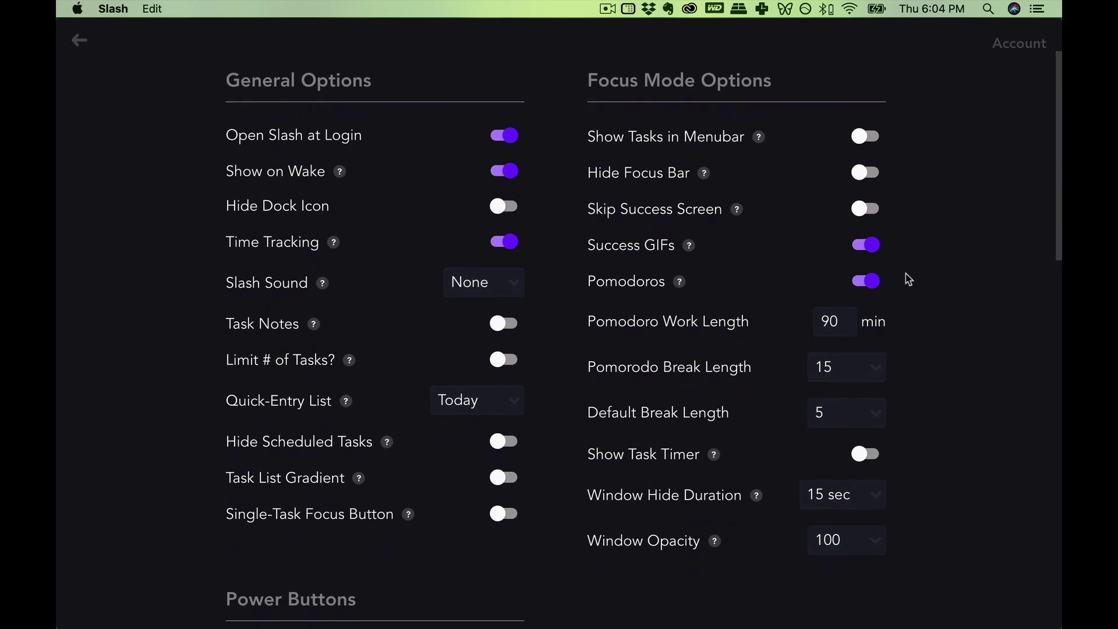
scroll(940, 252, up, 1)
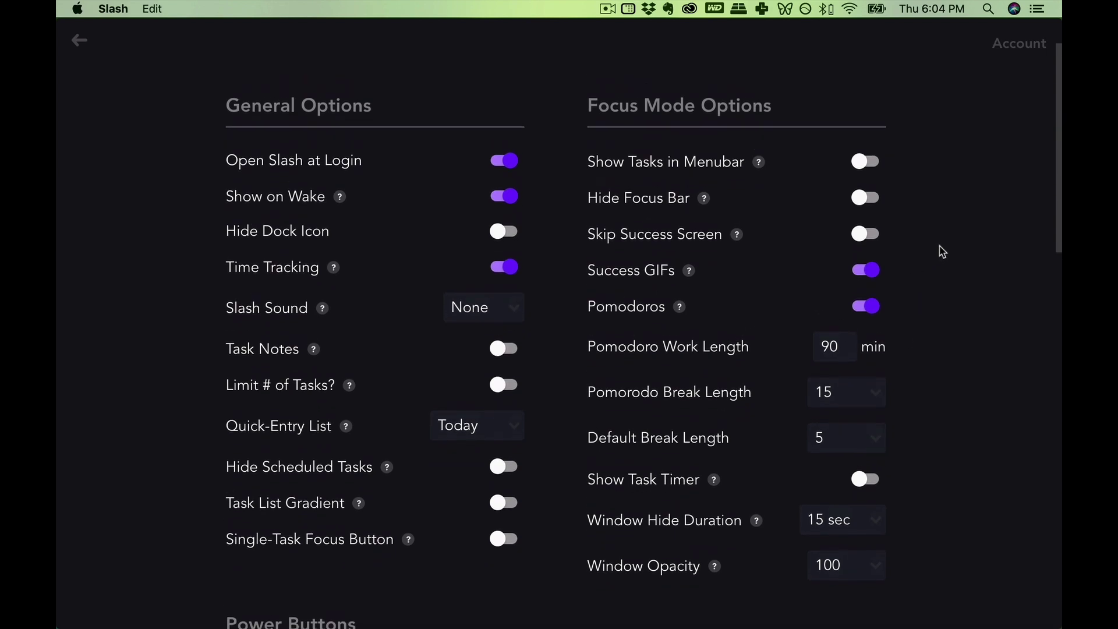
scroll(942, 252, up, 1)
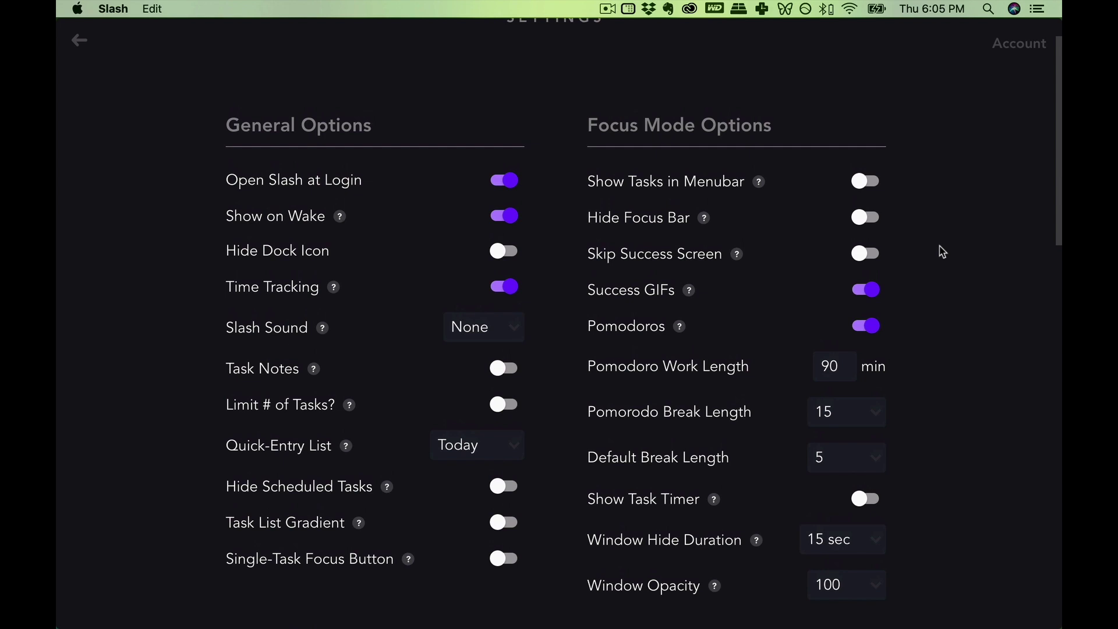
scroll(945, 362, down, 1)
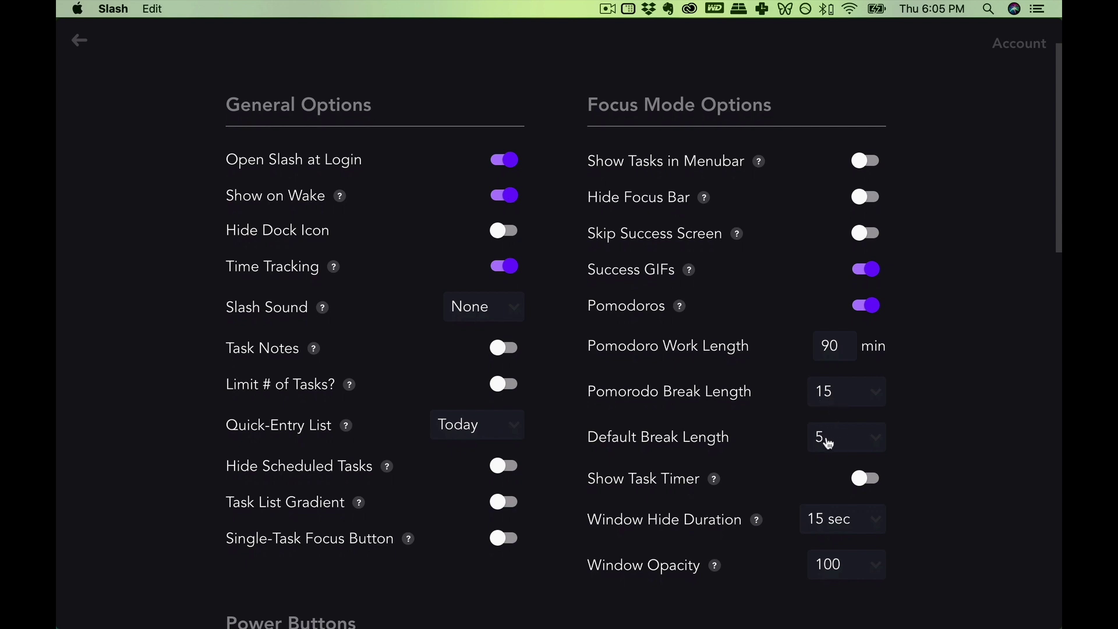
scroll(938, 384, down, 2)
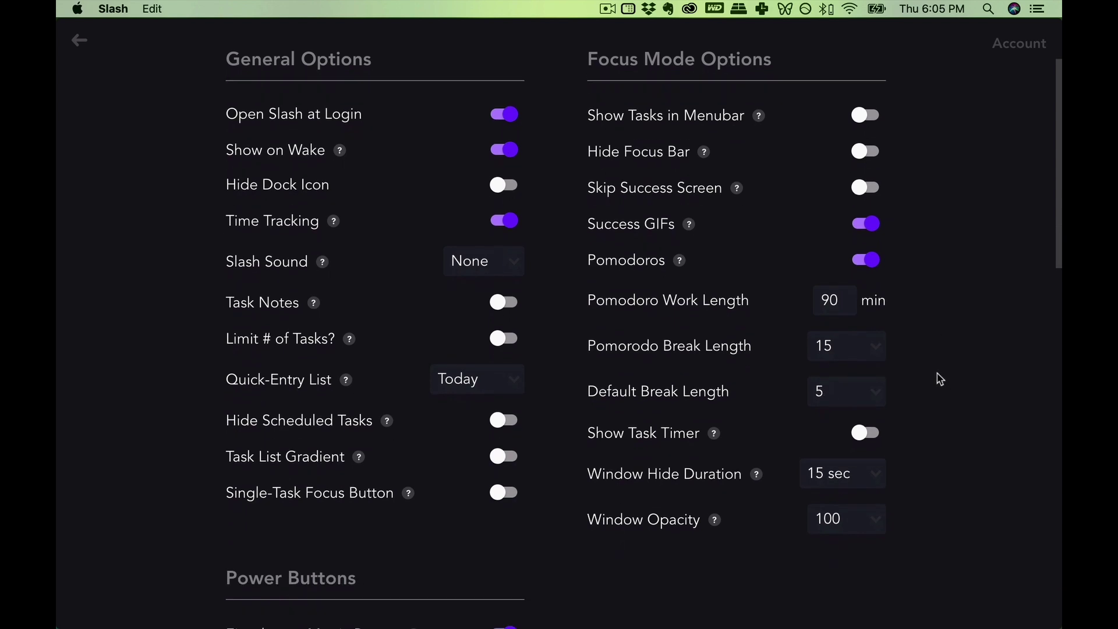
scroll(938, 379, down, 2)
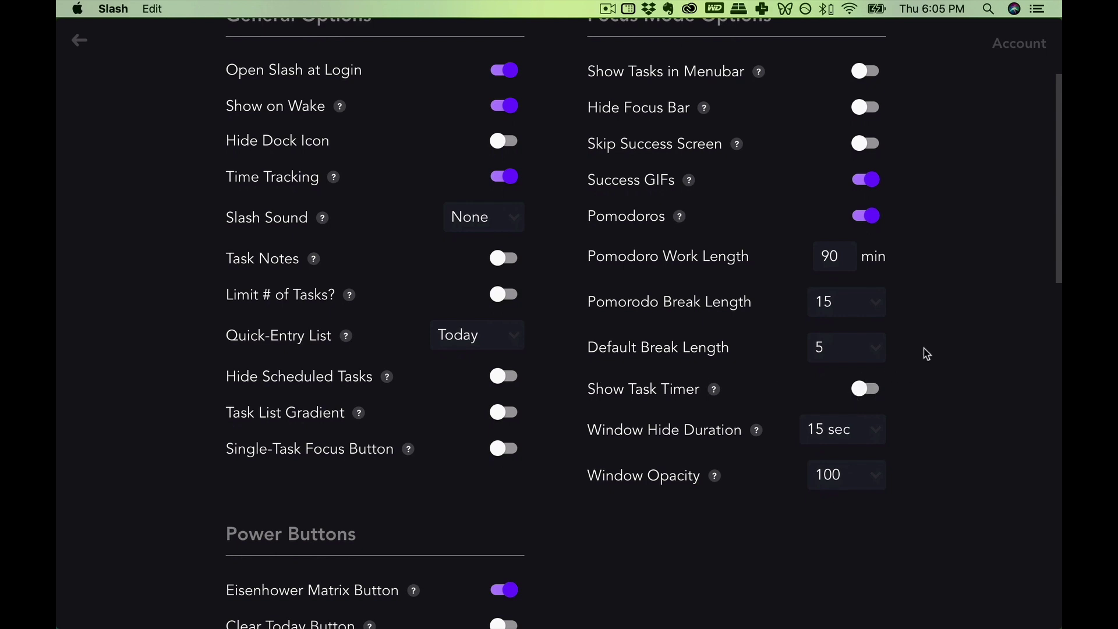
scroll(943, 339, up, 7)
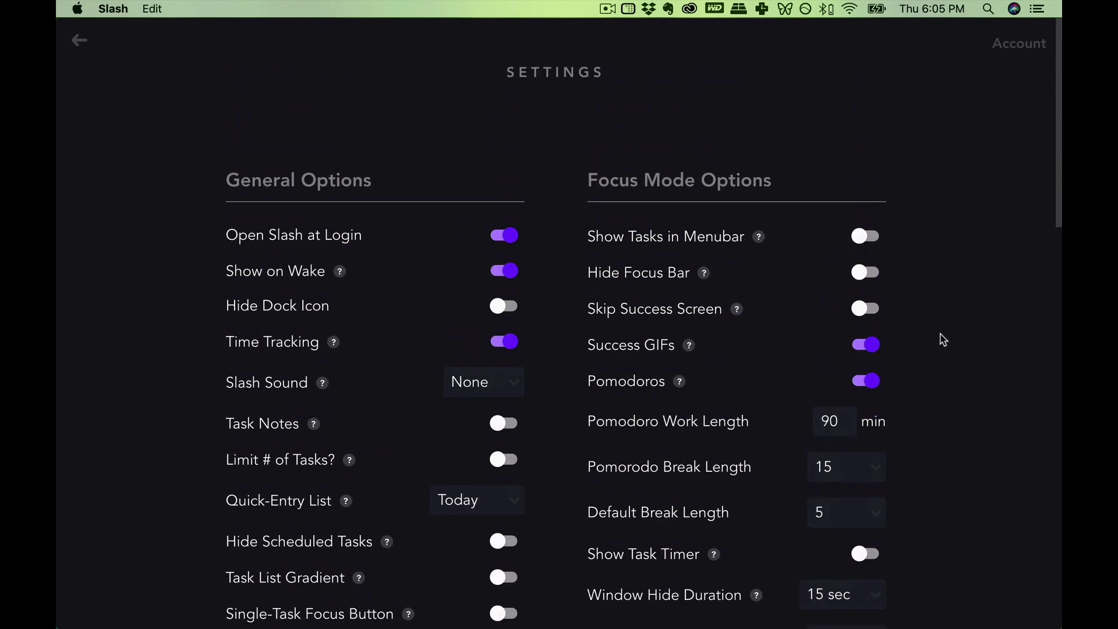
Review the Power Buttons options for the Eisenhower Matrix, Clear Today and Break buttons
scroll(944, 339, down, 3)
scroll(943, 339, down, 14)
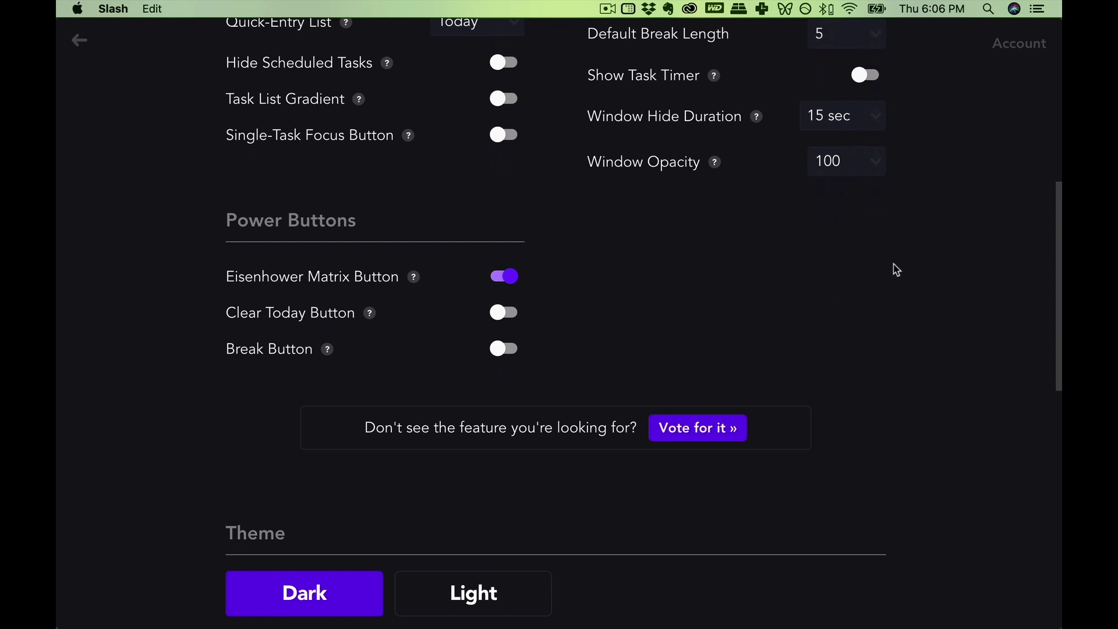
scroll(923, 275, down, 2)
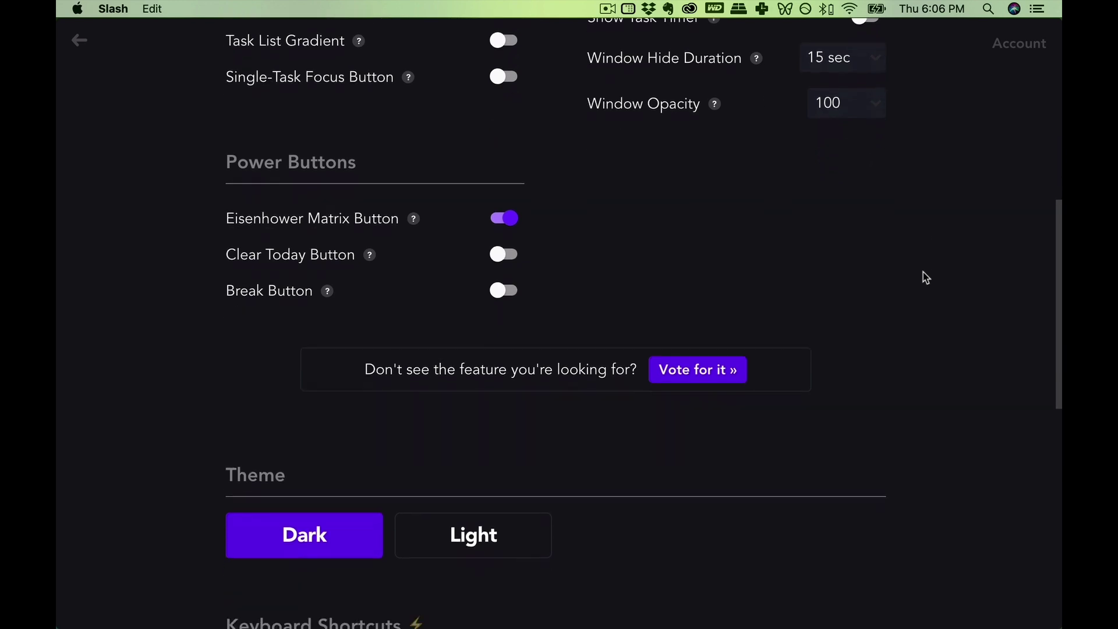
Try out the Light theme, and switch the theme back to Dark
scroll(926, 278, down, 10)
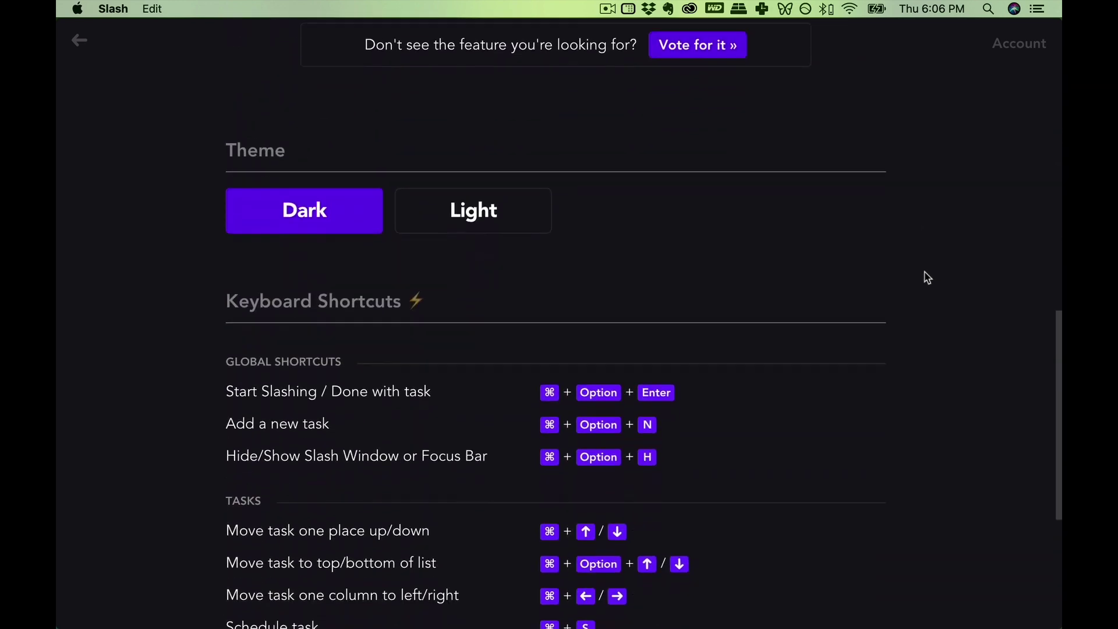
scroll(927, 278, down, 1)
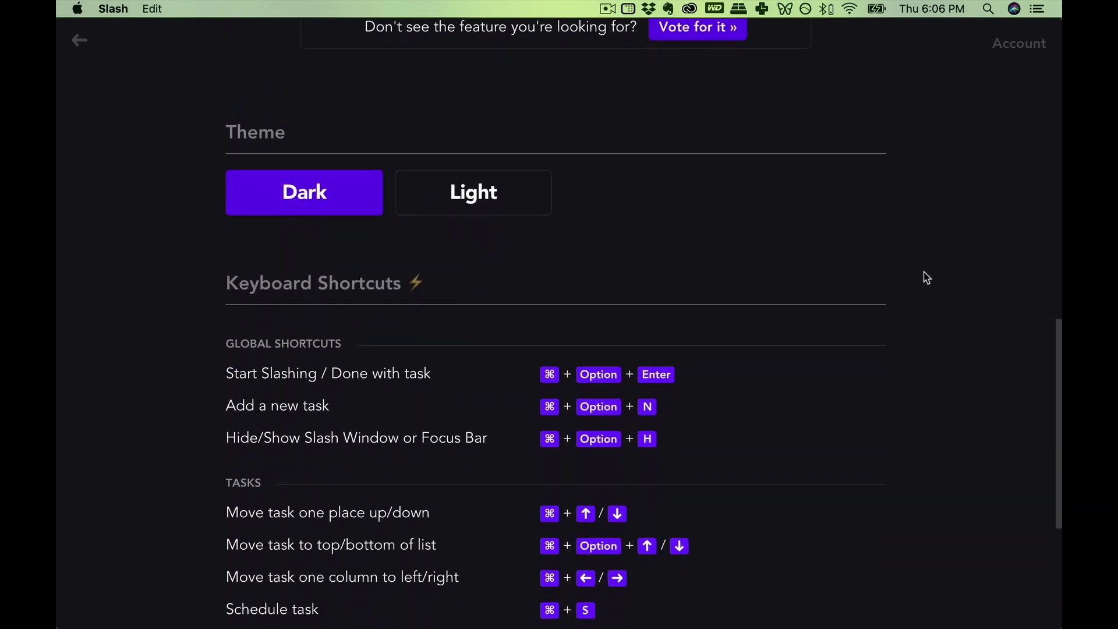
click(467, 198)
click(310, 197)
Read through the global, task and navigation keyboard shortcuts, and leave the settings for the task lists
scroll(845, 254, down, 5)
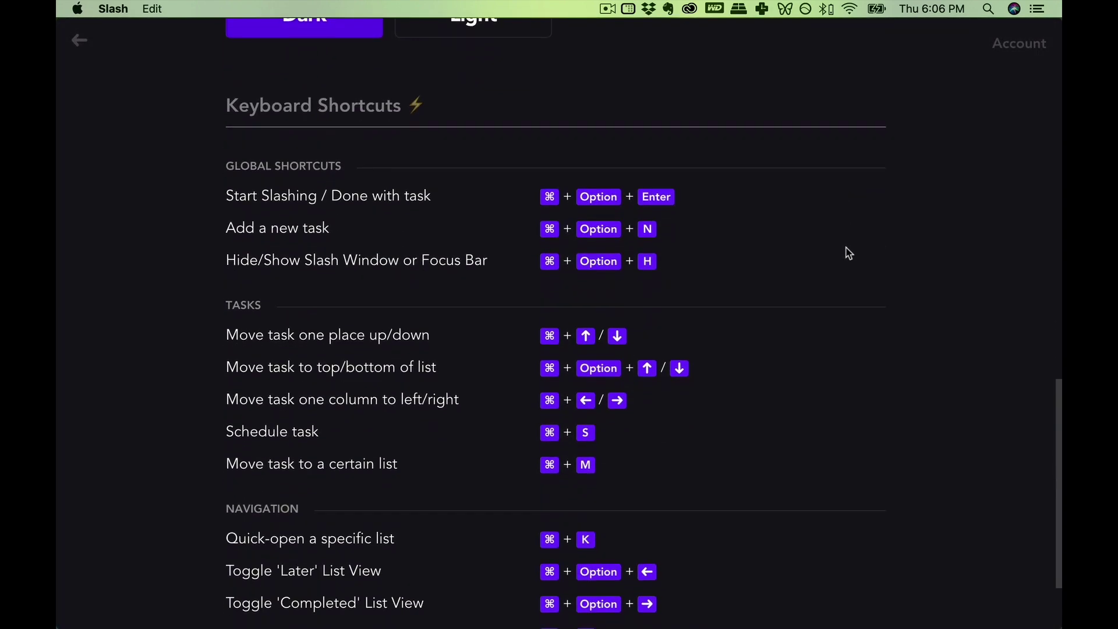
scroll(849, 253, down, 2)
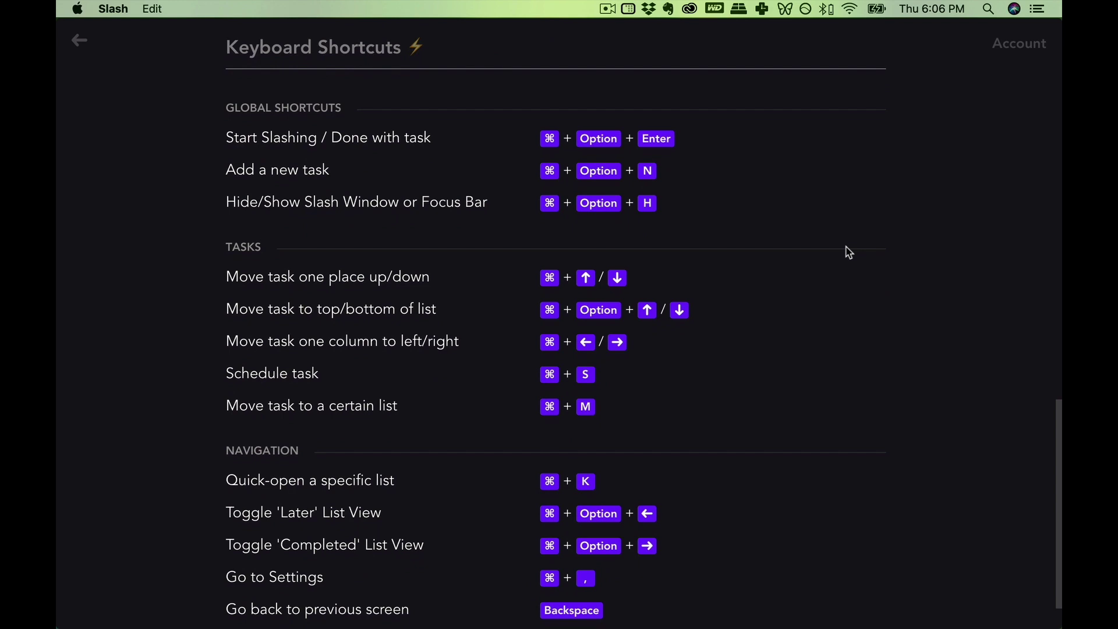
scroll(848, 252, down, 1)
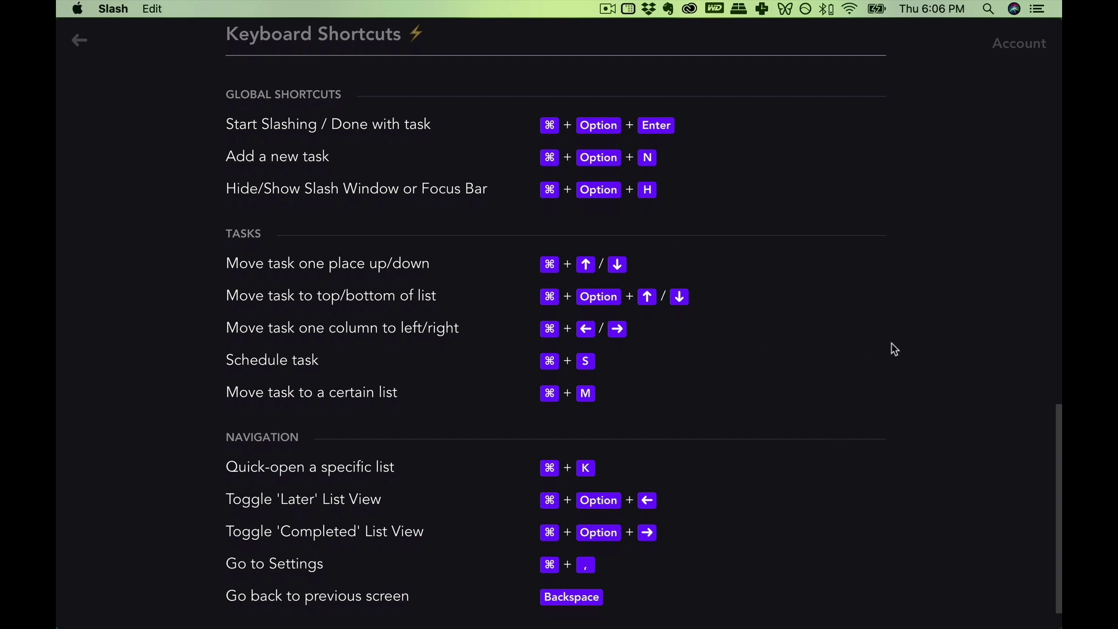
scroll(894, 348, down, 1)
scroll(894, 348, up, 1)
scroll(894, 348, down, 1)
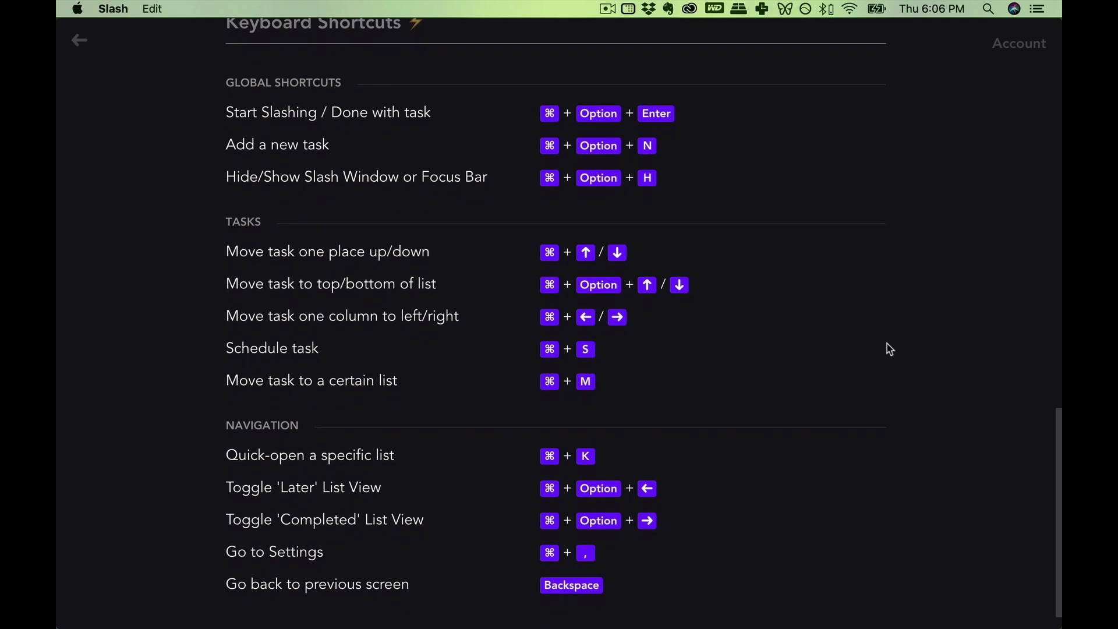
scroll(889, 326, up, 10)
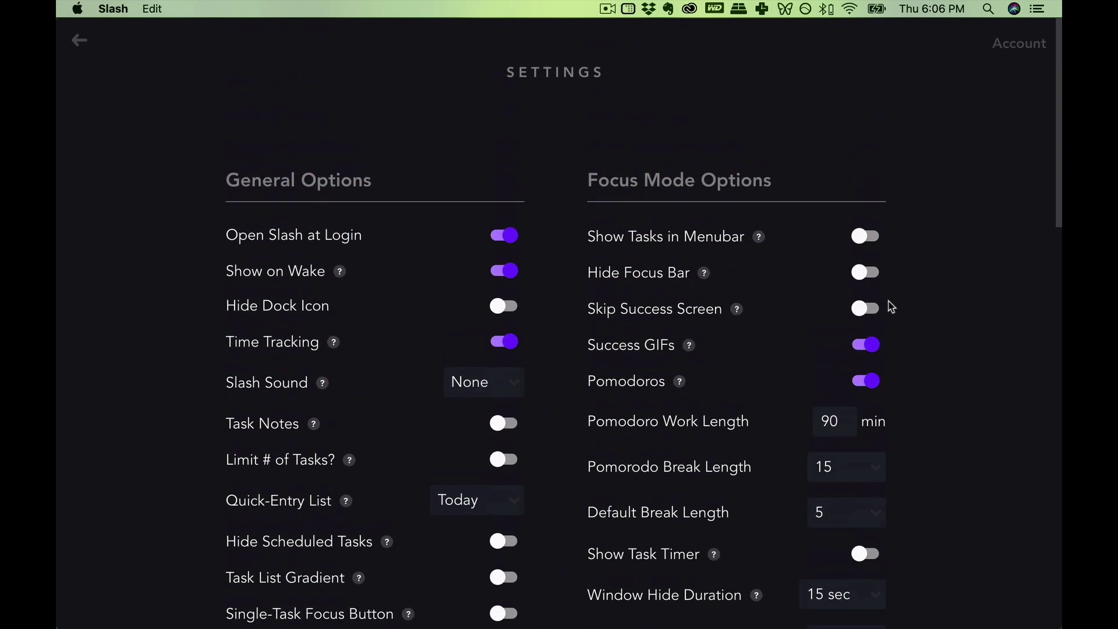
click(80, 42)
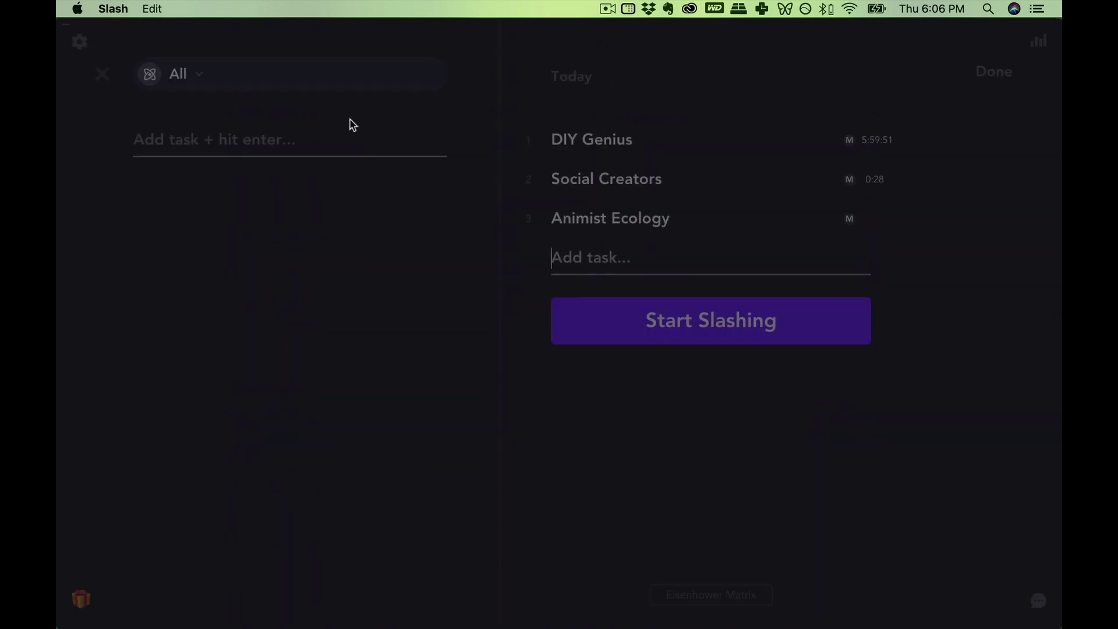